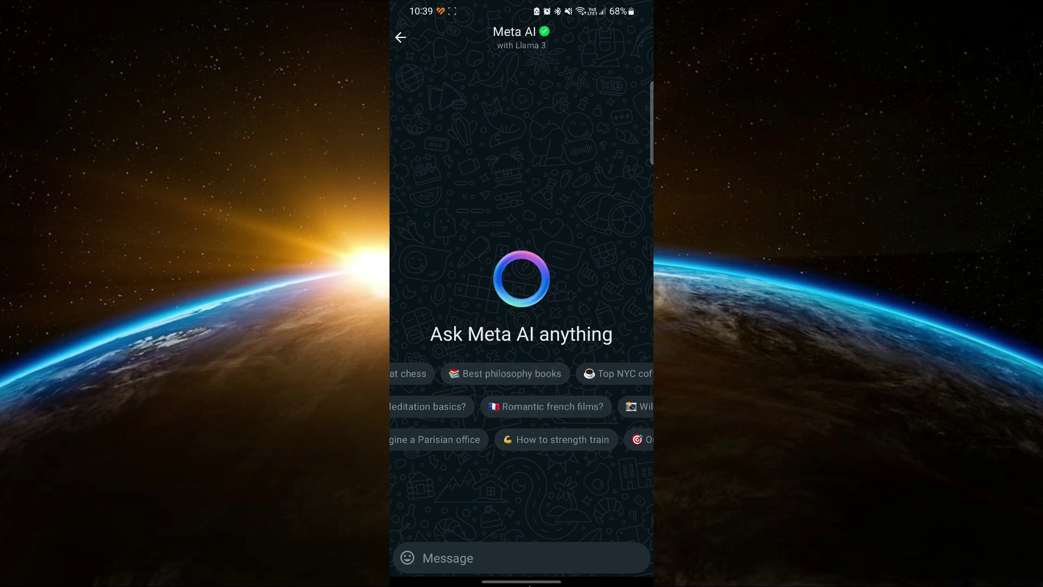
Leave WhatsApp for Chrome's Google results for 'whatsapp old version apk'.
{"action": "middle_click", "coordinate": [542, 530]}
{"action": "left_click", "coordinate": [553, 552]}
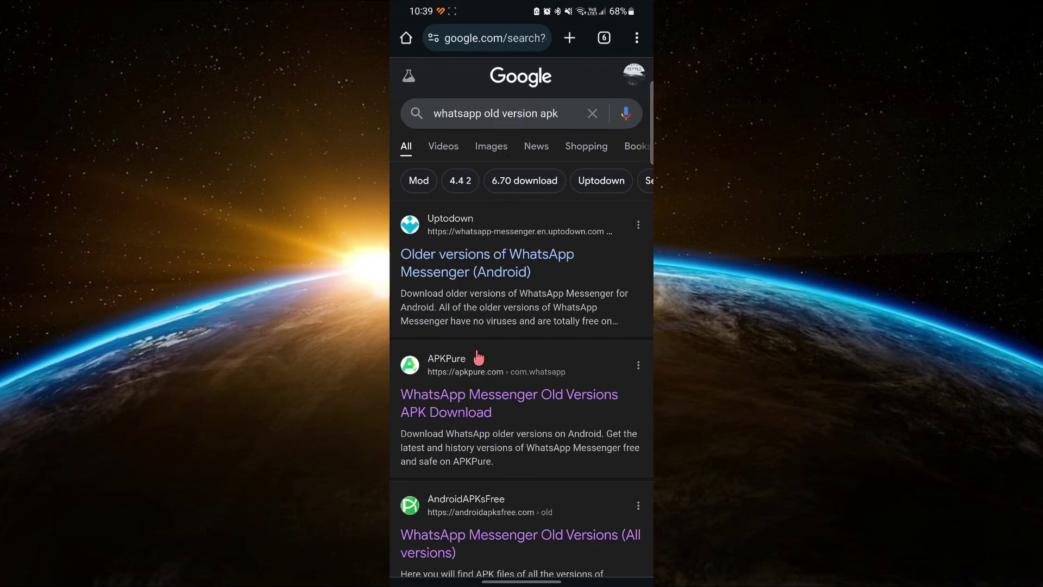
From APKPure's old versions page, open the downloaded 101 MB WhatsApp APK and confirm Update.
{"action": "left_click", "coordinate": [487, 415]}
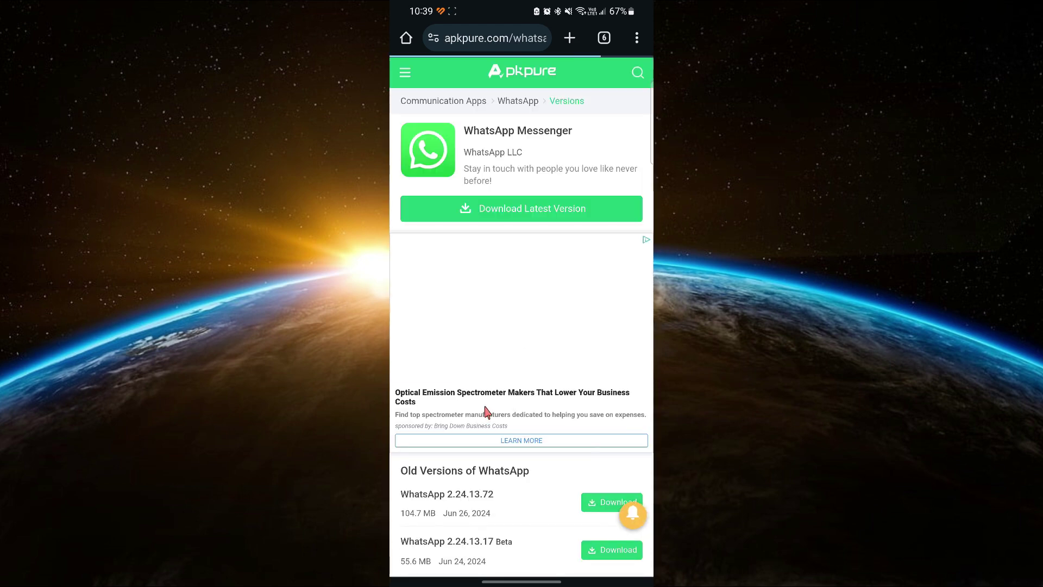
{"action": "scroll", "coordinate": [485, 416], "scroll_direction": "down", "scroll_amount": 2}
{"action": "scroll", "coordinate": [486, 423], "scroll_direction": "down", "scroll_amount": 1}
{"action": "scroll", "coordinate": [487, 428], "scroll_direction": "down", "scroll_amount": 1}
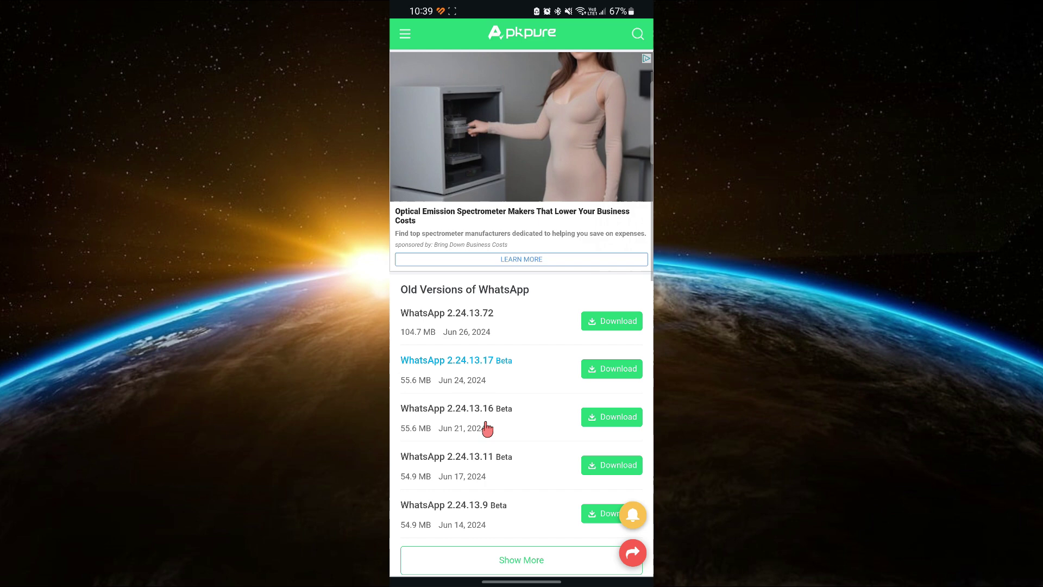
{"action": "scroll", "coordinate": [488, 429], "scroll_direction": "down", "scroll_amount": 1}
{"action": "scroll", "coordinate": [494, 456], "scroll_direction": "down", "scroll_amount": 3}
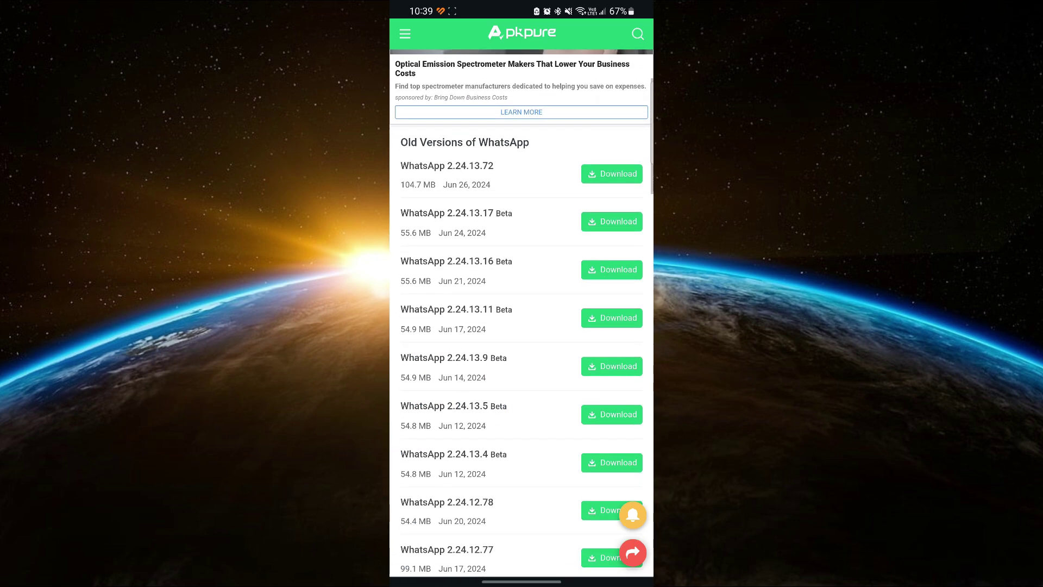
{"action": "scroll", "coordinate": [496, 465], "scroll_direction": "down", "scroll_amount": 1}
{"action": "scroll", "coordinate": [496, 494], "scroll_direction": "down", "scroll_amount": 3}
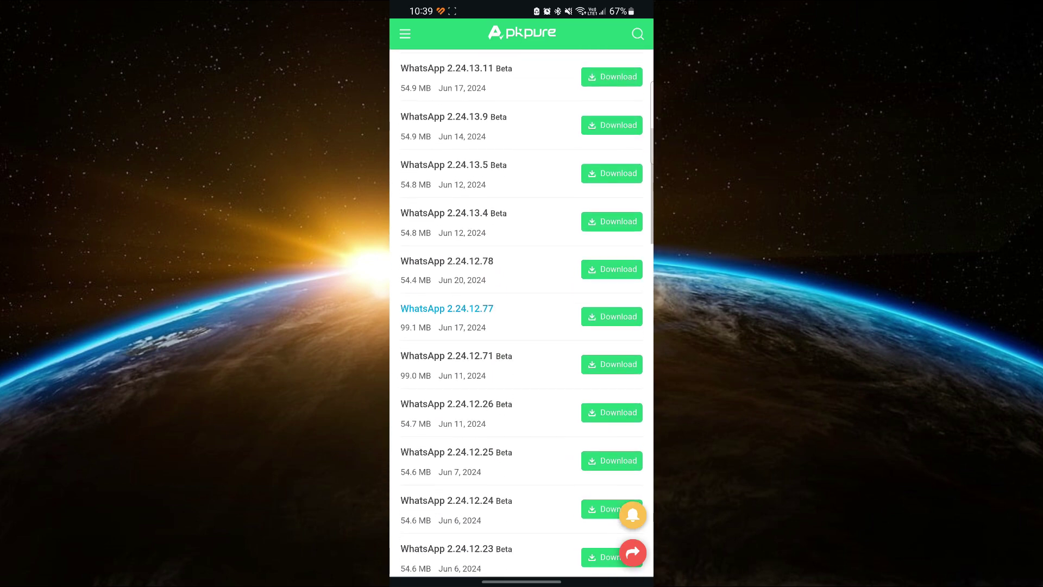
{"action": "scroll", "coordinate": [498, 495], "scroll_direction": "down", "scroll_amount": 1}
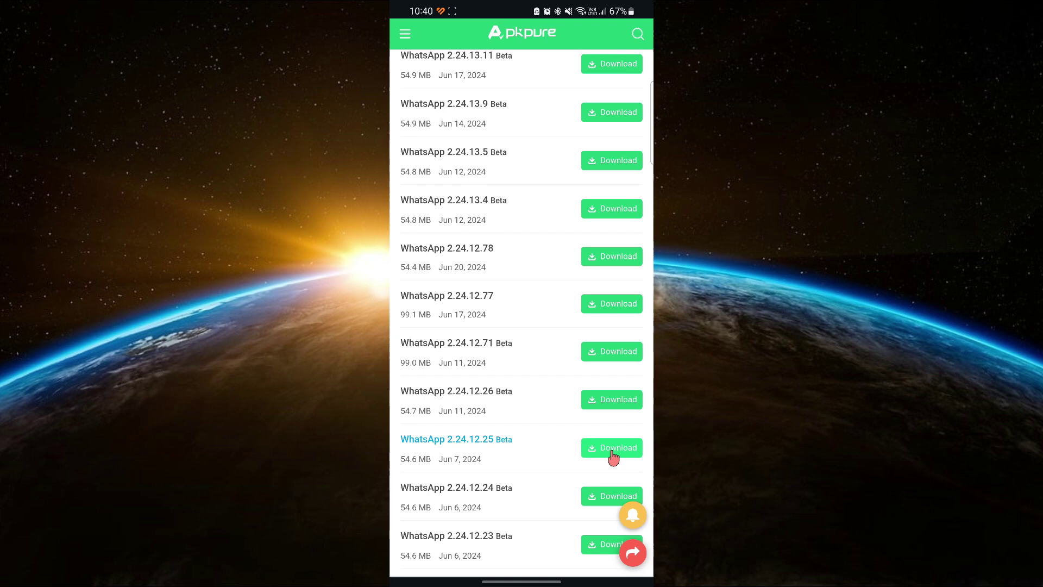
{"action": "scroll", "coordinate": [547, 396], "scroll_direction": "up", "scroll_amount": 1}
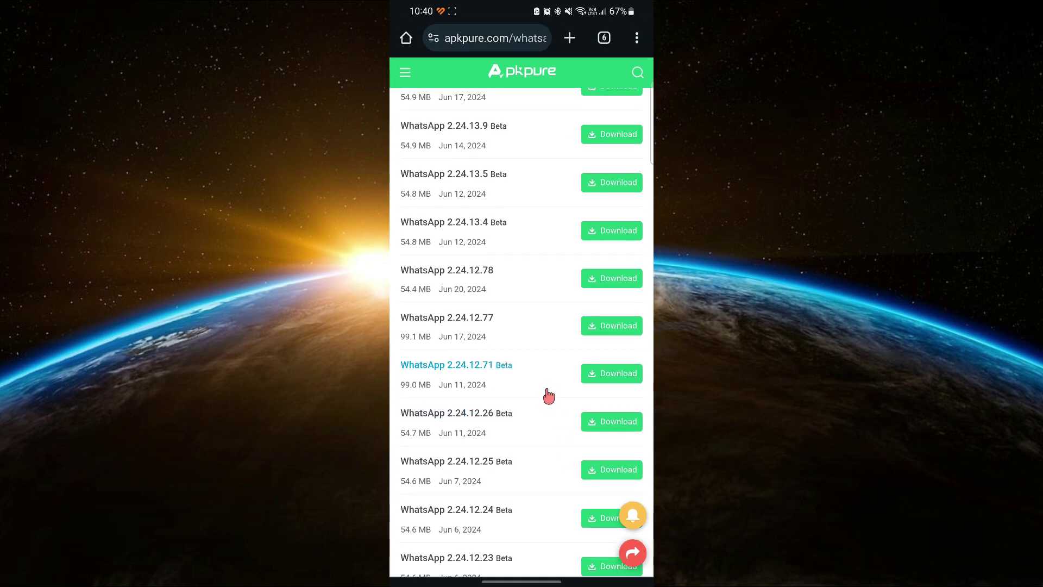
{"action": "key", "text": "ctrl+m"}
{"action": "left_click", "coordinate": [535, 220]}
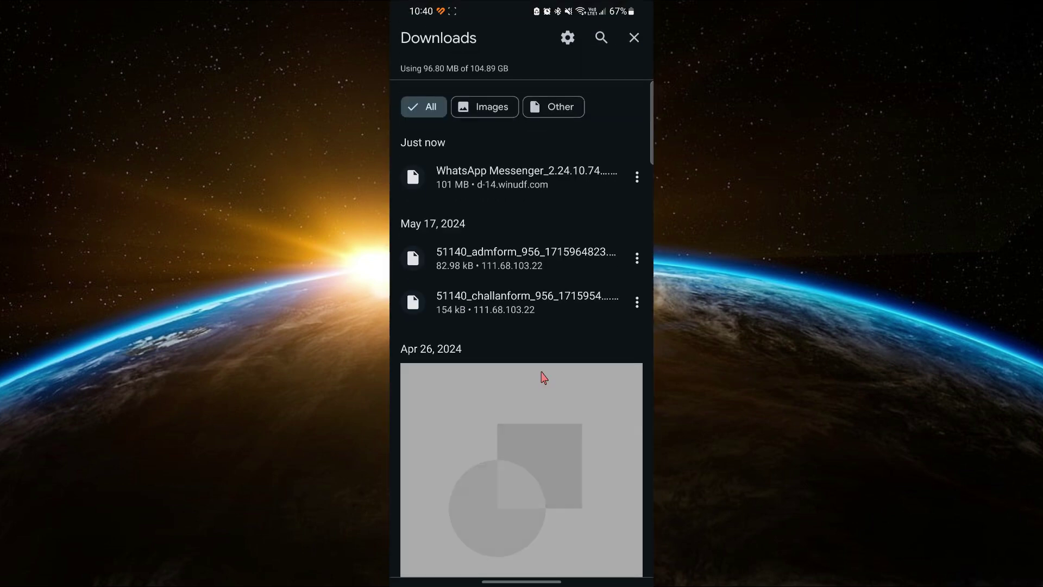
{"action": "left_click", "coordinate": [521, 177]}
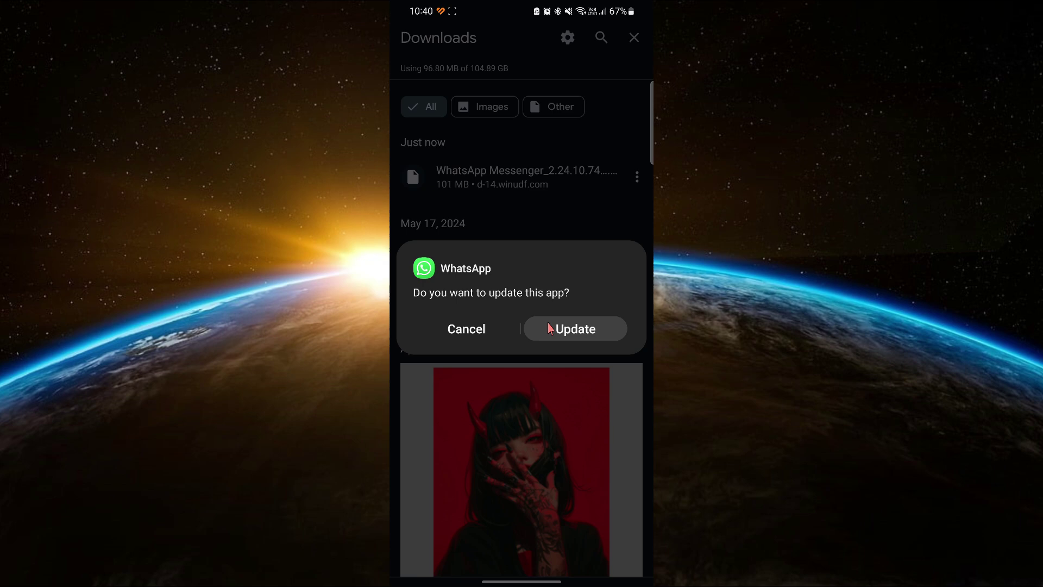
{"action": "left_click", "coordinate": [568, 330]}
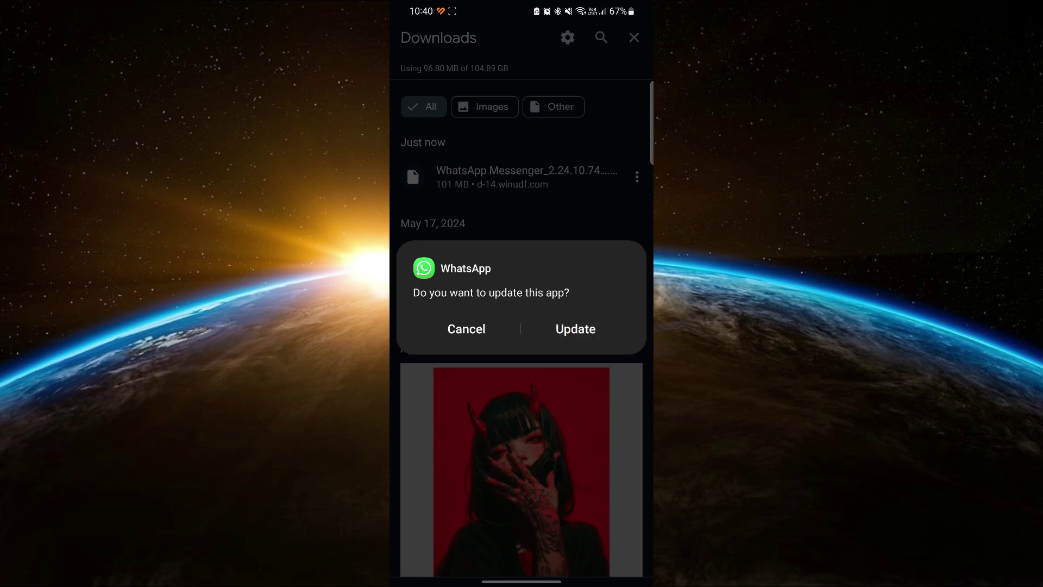
Go home and open Settings > Security and privacy > Install unknown apps.
{"action": "key", "text": "super"}
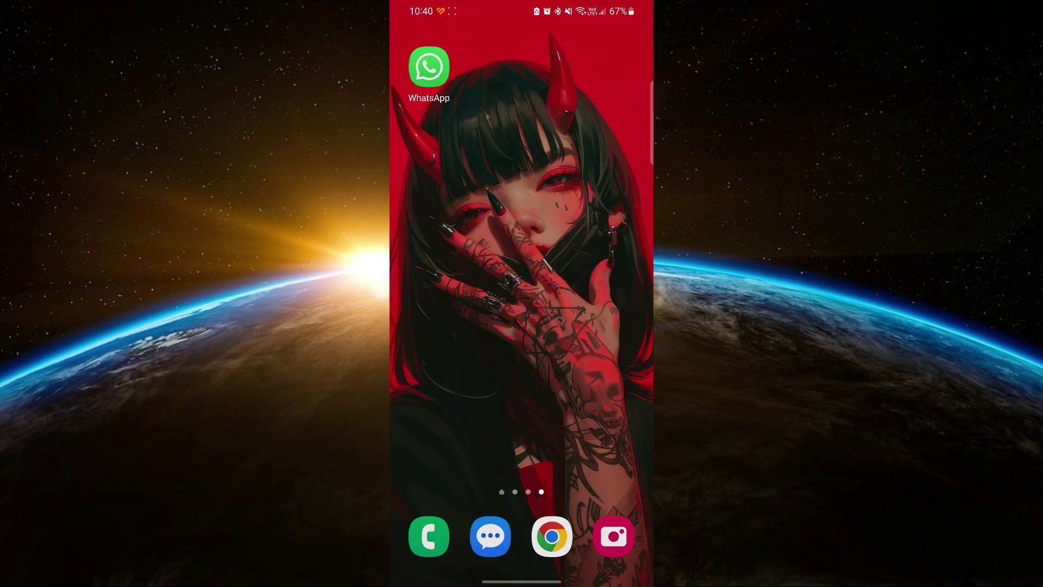
{"action": "left_click_drag", "start_coordinate": [521, 12], "coordinate": [522, 245]}
{"action": "left_click", "coordinate": [627, 46]}
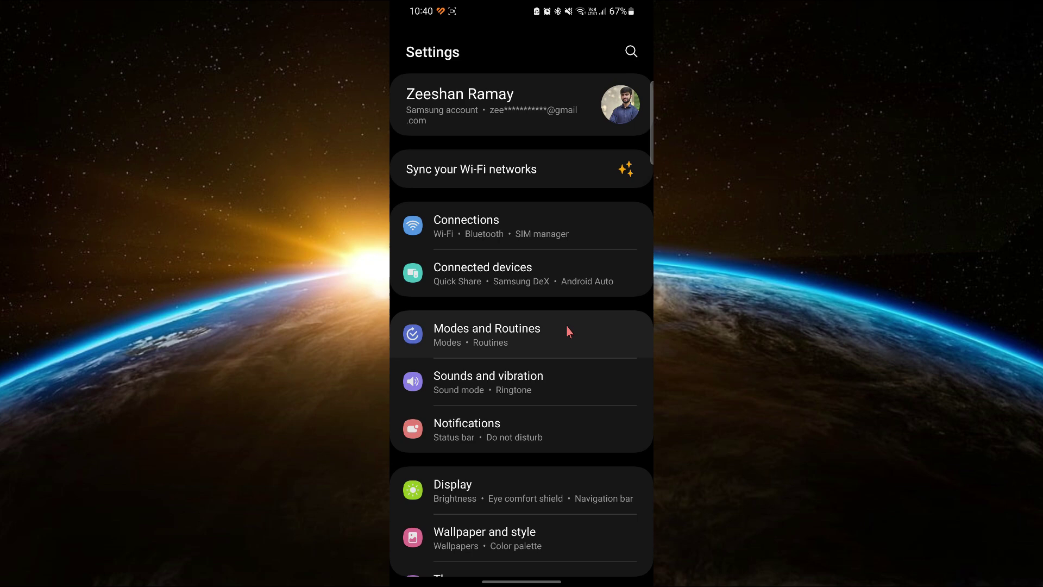
{"action": "scroll", "coordinate": [508, 419], "scroll_direction": "down", "scroll_amount": 1}
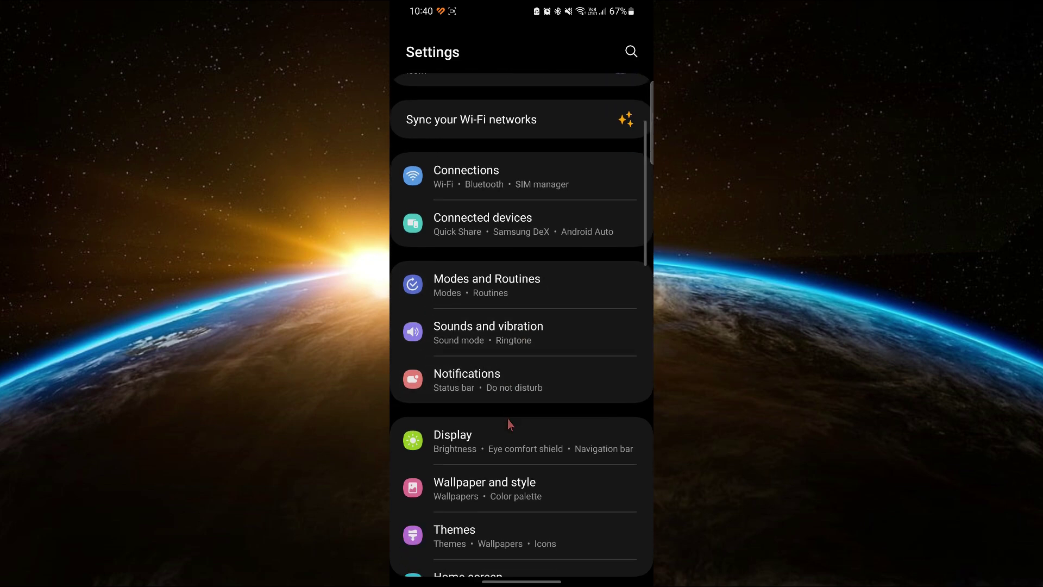
{"action": "scroll", "coordinate": [511, 419], "scroll_direction": "down", "scroll_amount": 3}
{"action": "scroll", "coordinate": [511, 422], "scroll_direction": "down", "scroll_amount": 2}
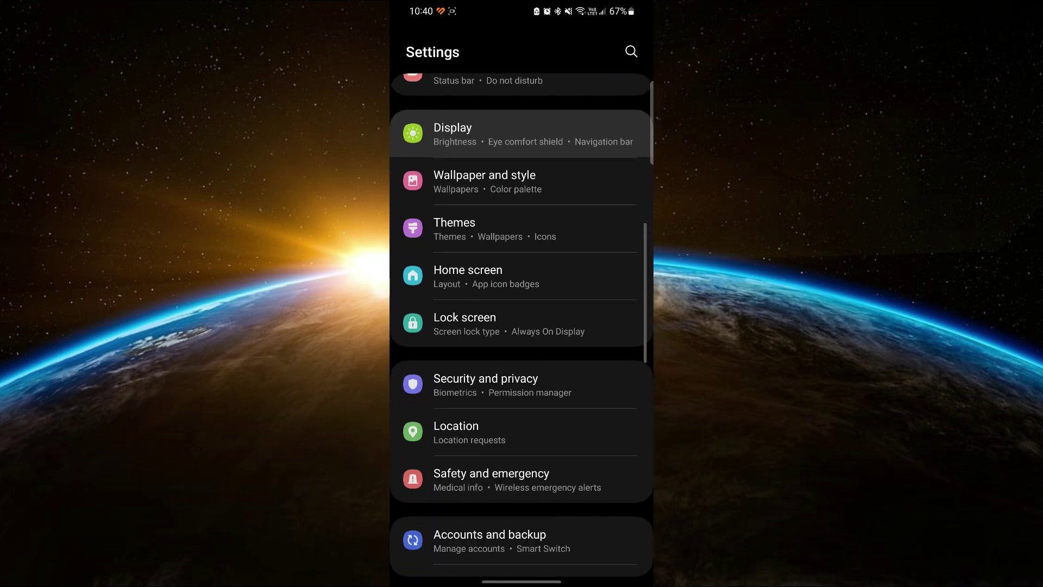
{"action": "left_click", "coordinate": [507, 406]}
{"action": "scroll", "coordinate": [505, 424], "scroll_direction": "down", "scroll_amount": 5}
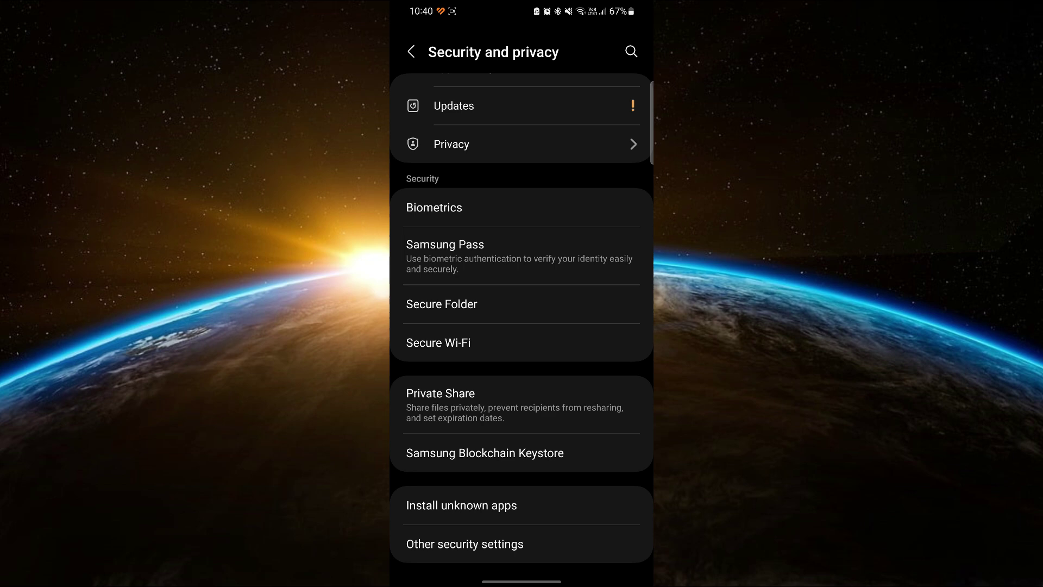
{"action": "scroll", "coordinate": [505, 423], "scroll_direction": "down", "scroll_amount": 1}
{"action": "left_click", "coordinate": [505, 423]}
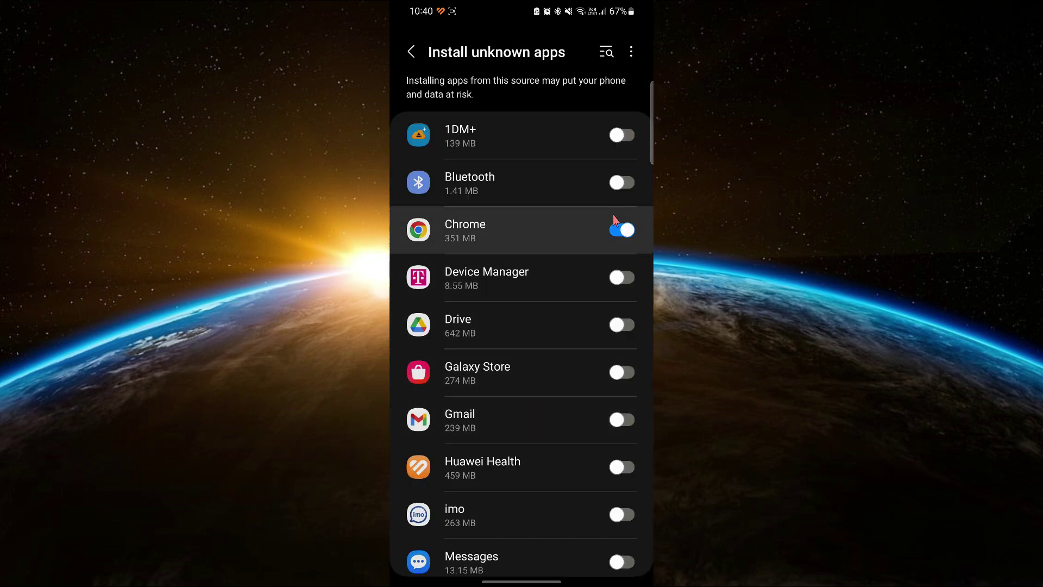
Switch back through Recents to Chrome's Downloads, where the WhatsApp update prompt reappears.
{"action": "left_click_drag", "start_coordinate": [521, 580], "coordinate": [522, 367]}
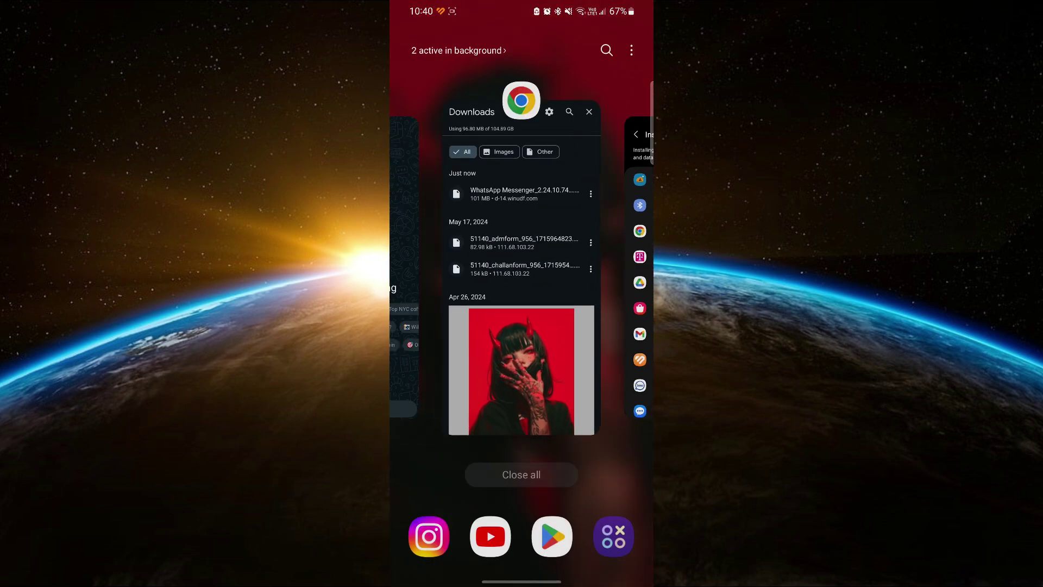
{"action": "left_click", "coordinate": [521, 294]}
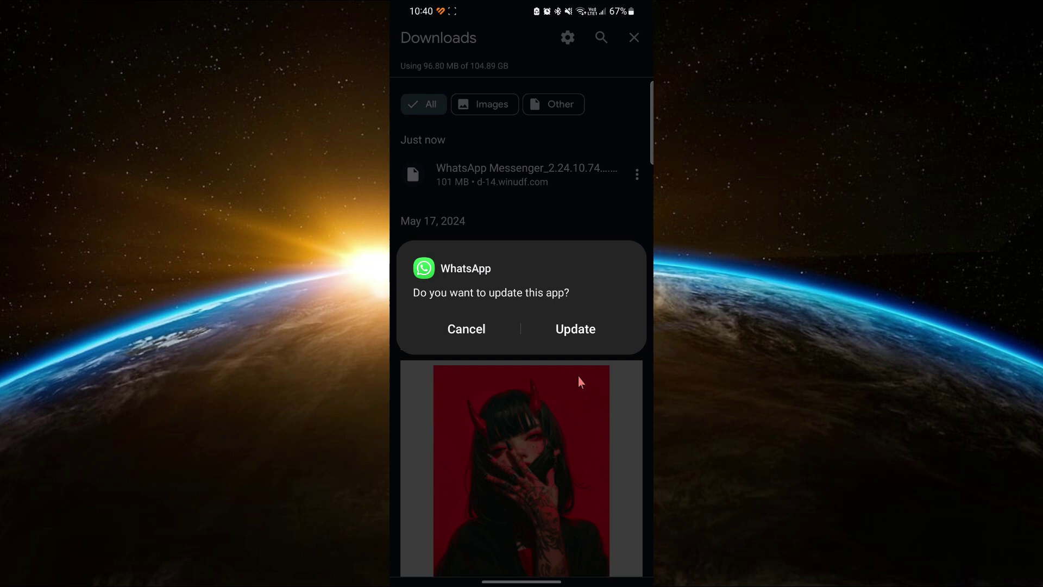